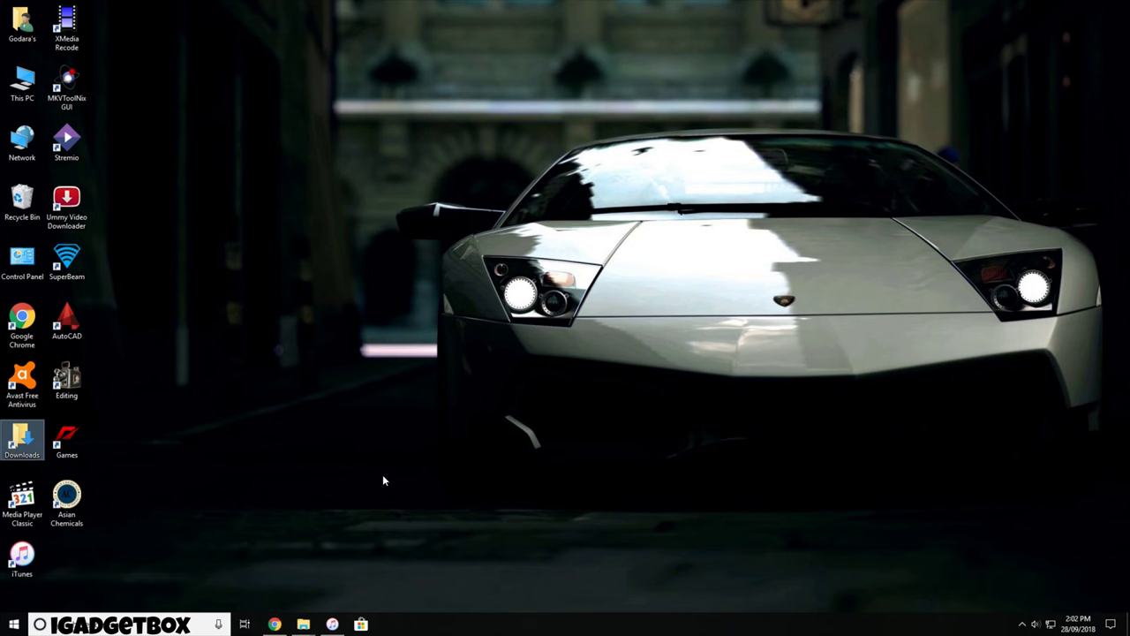
# - Show file name extensions in the iphone ringtones folder window
pyautogui.moveTo(303, 625)
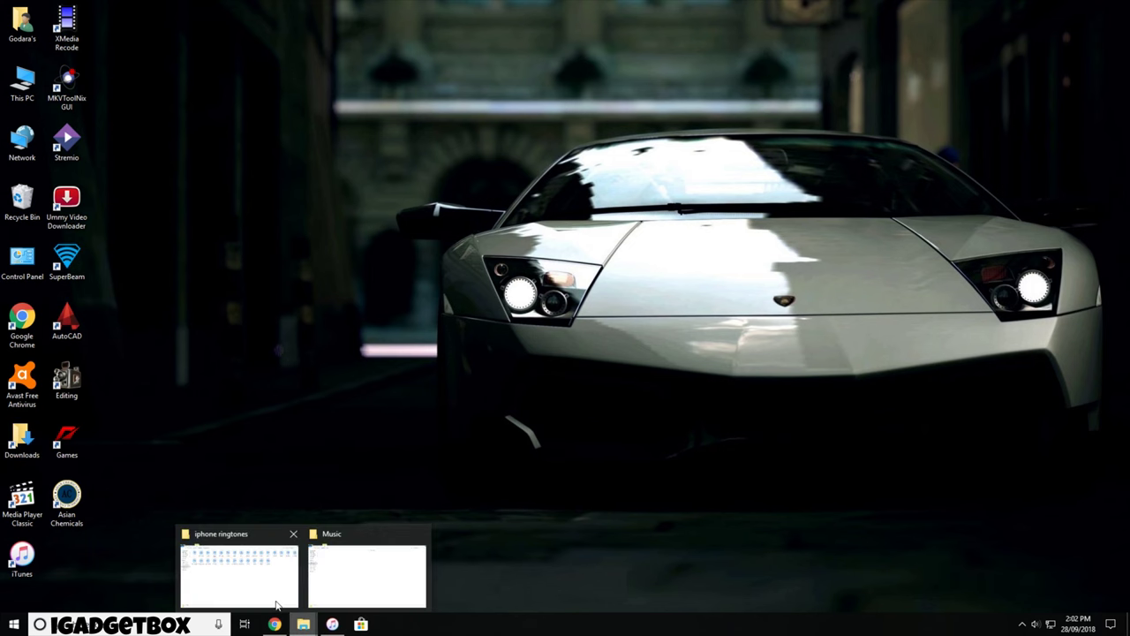
pyautogui.click(258, 592)
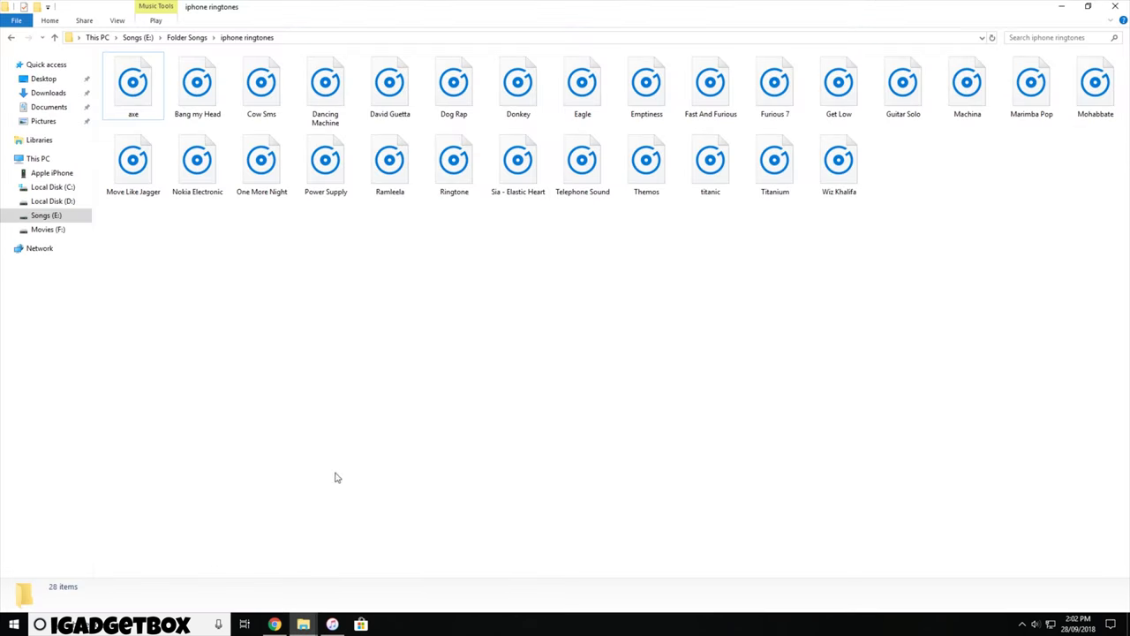
pyautogui.click(120, 22)
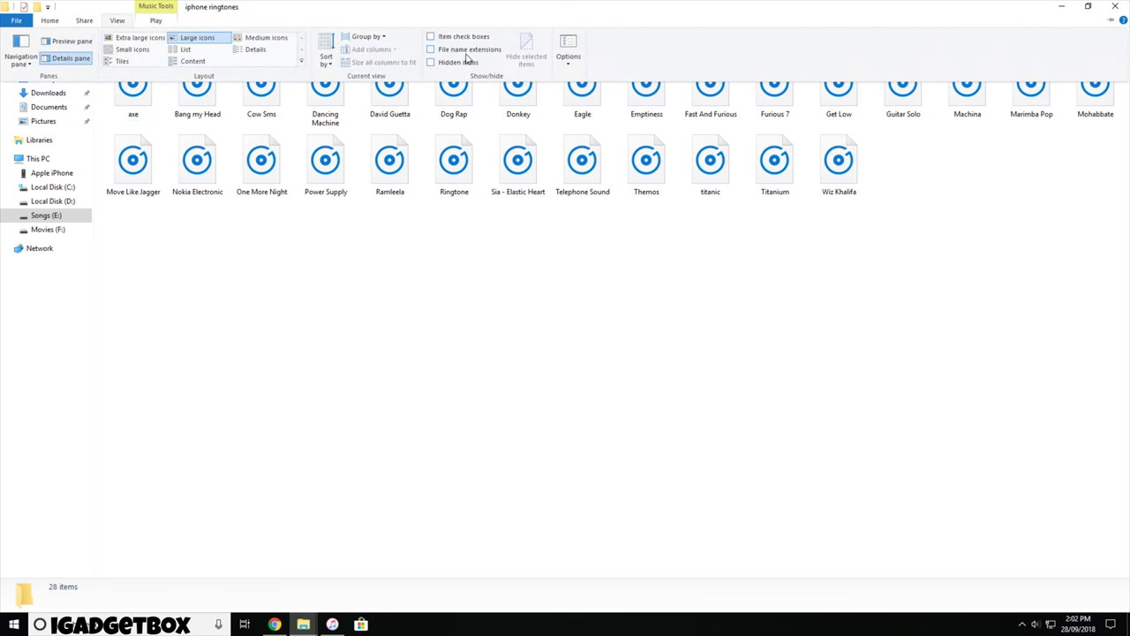
pyautogui.click(468, 50)
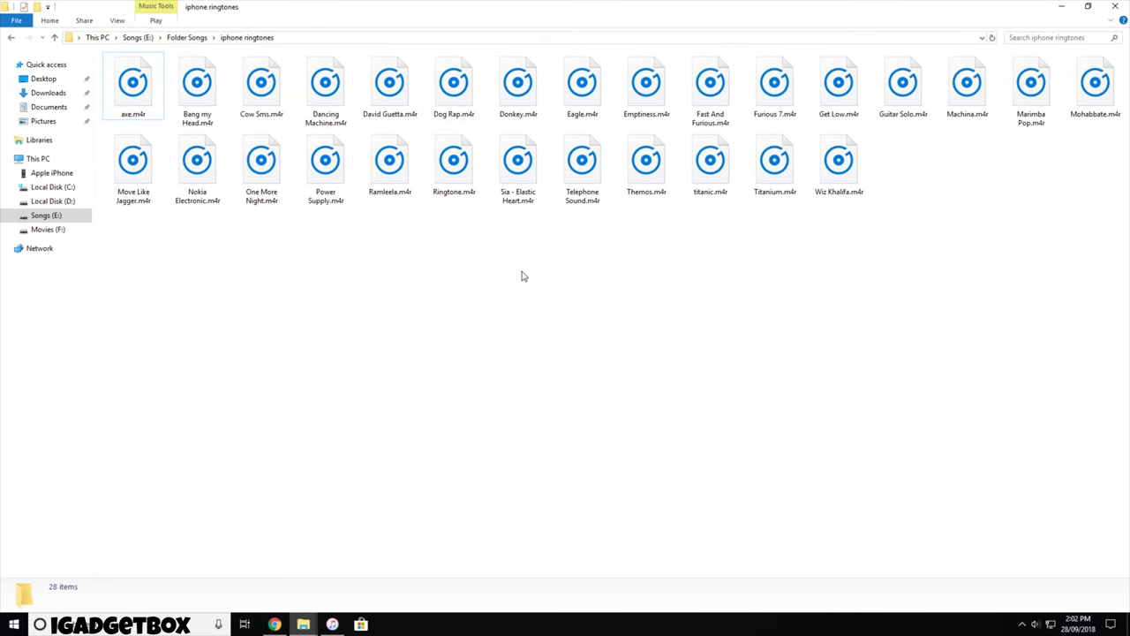
# - Confirm Sia - Elastic Heart carries the .m4r extension, leaving its name unchanged
pyautogui.click(532, 204)
pyautogui.click(532, 204)
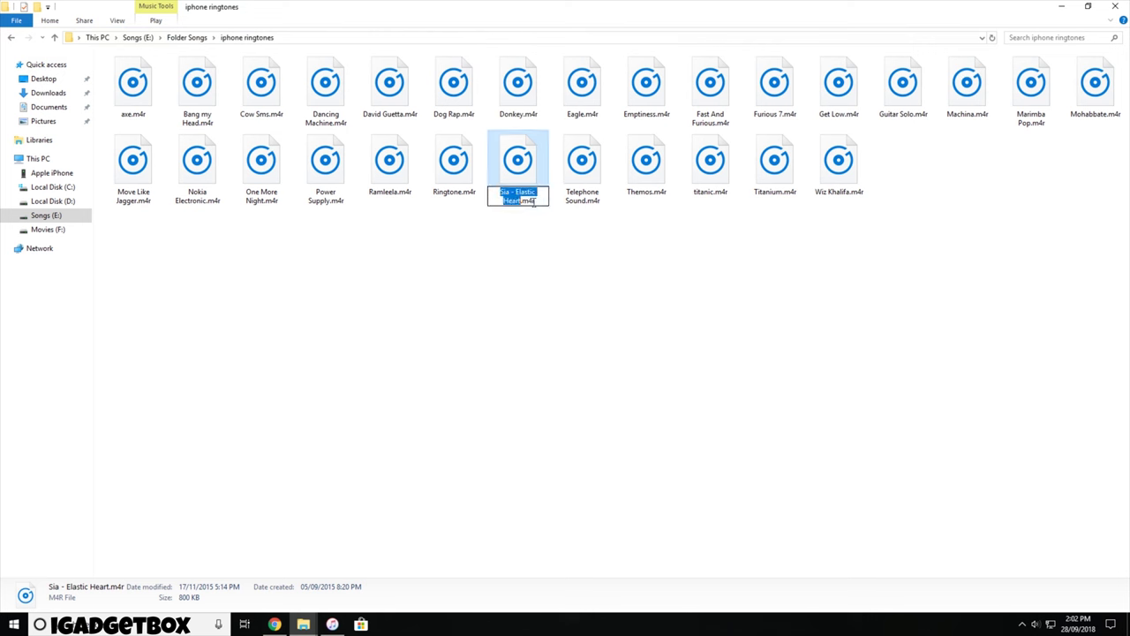
pyautogui.moveTo(523, 200); pyautogui.dragTo(539, 200)
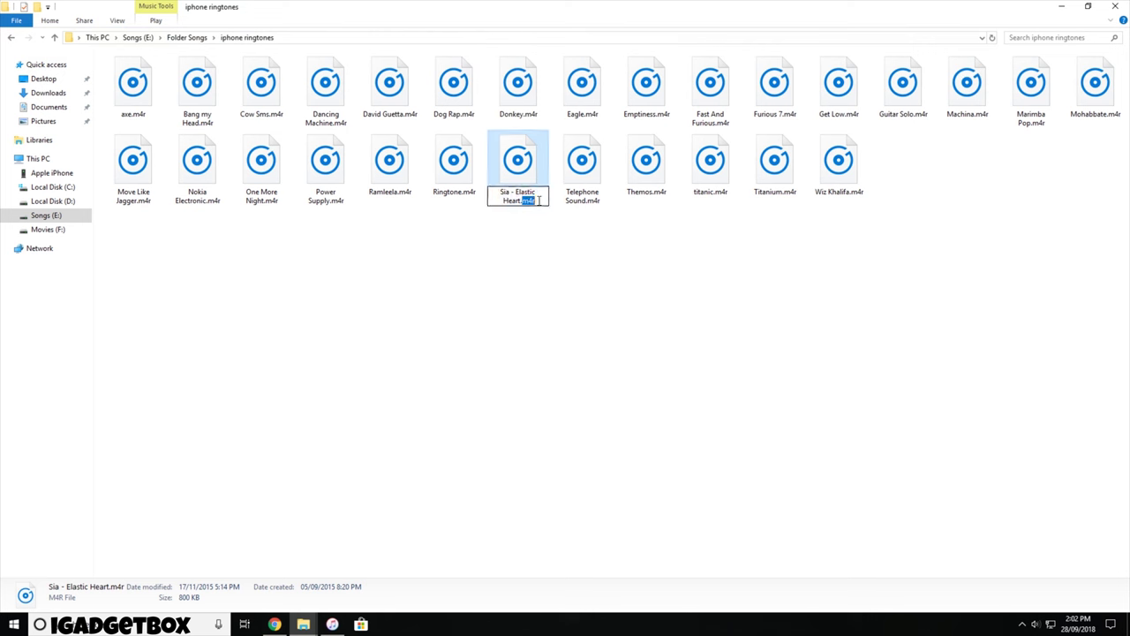
pyautogui.click(544, 246)
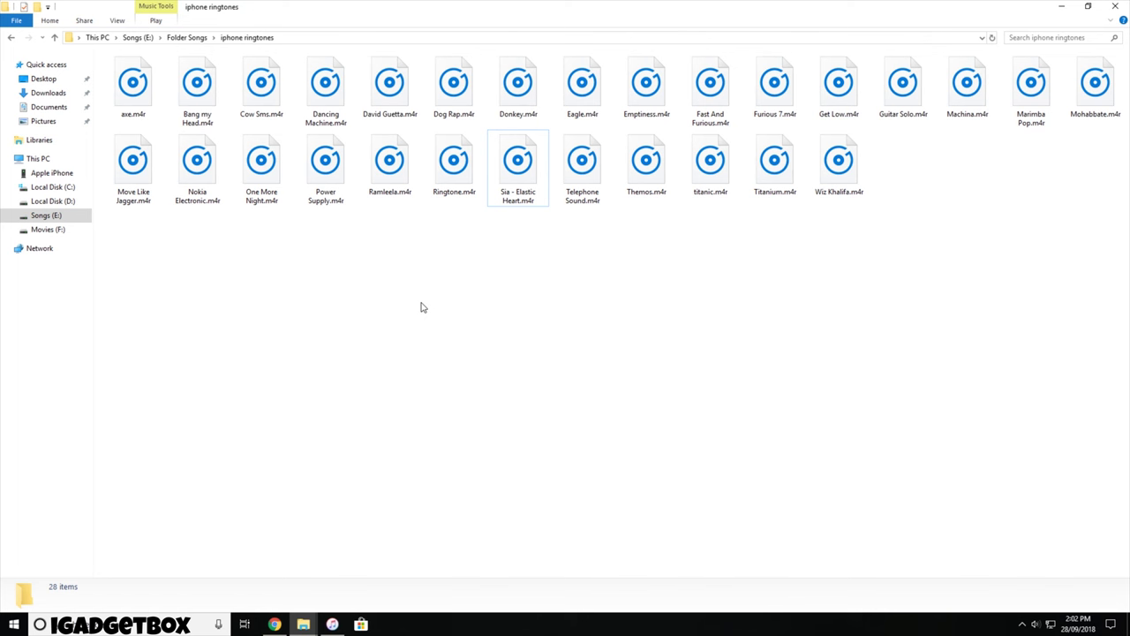
pyautogui.click(118, 20)
# - Hide file name extensions again in the iphone ringtones folder
pyautogui.click(429, 49)
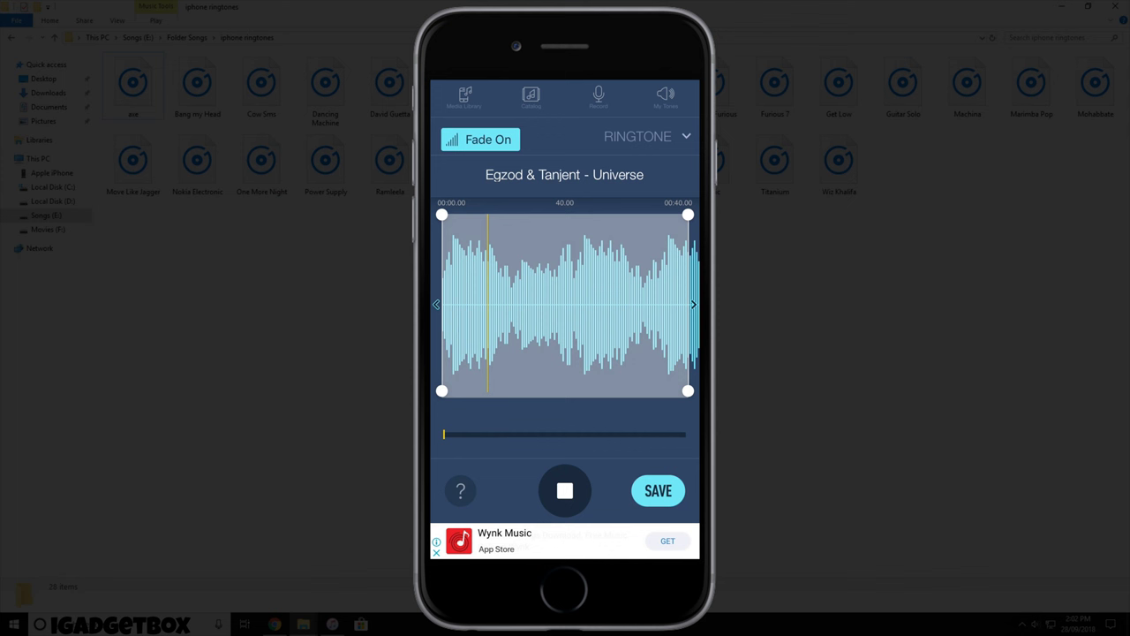
# - Trim the Egzod & Tanjent - Universe clip to end at about 00:11.83
pyautogui.moveTo(688, 215); pyautogui.dragTo(515, 215)
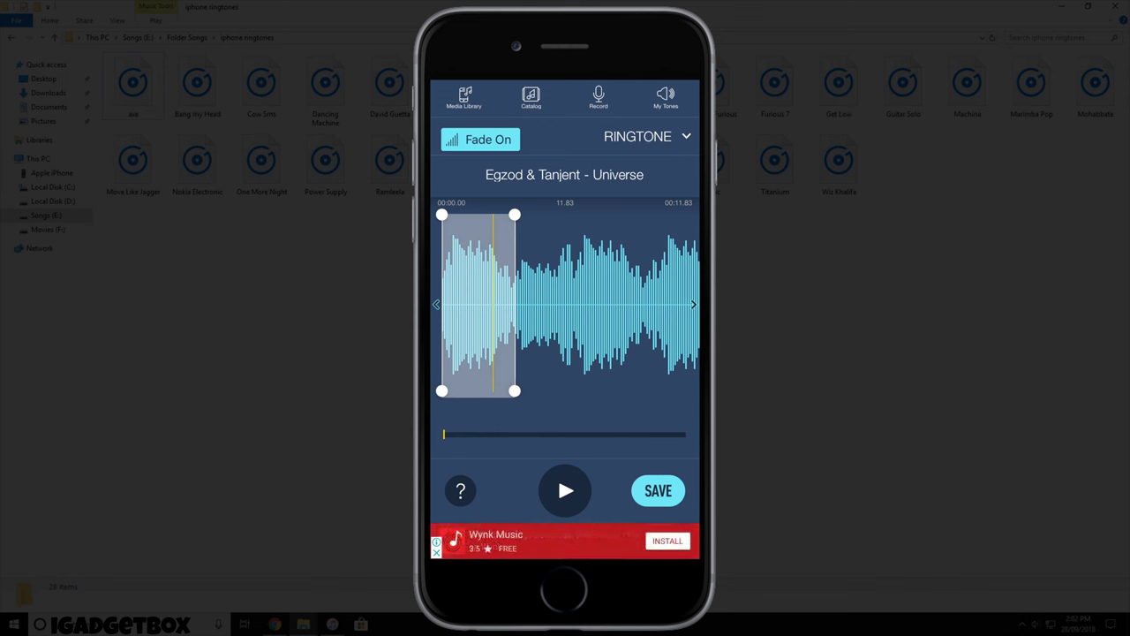
# - Save the trimmed clip as a ringtone with fade on, dismissing the rating and instruction prompts
pyautogui.click(480, 139)
pyautogui.click(481, 139)
pyautogui.click(658, 490)
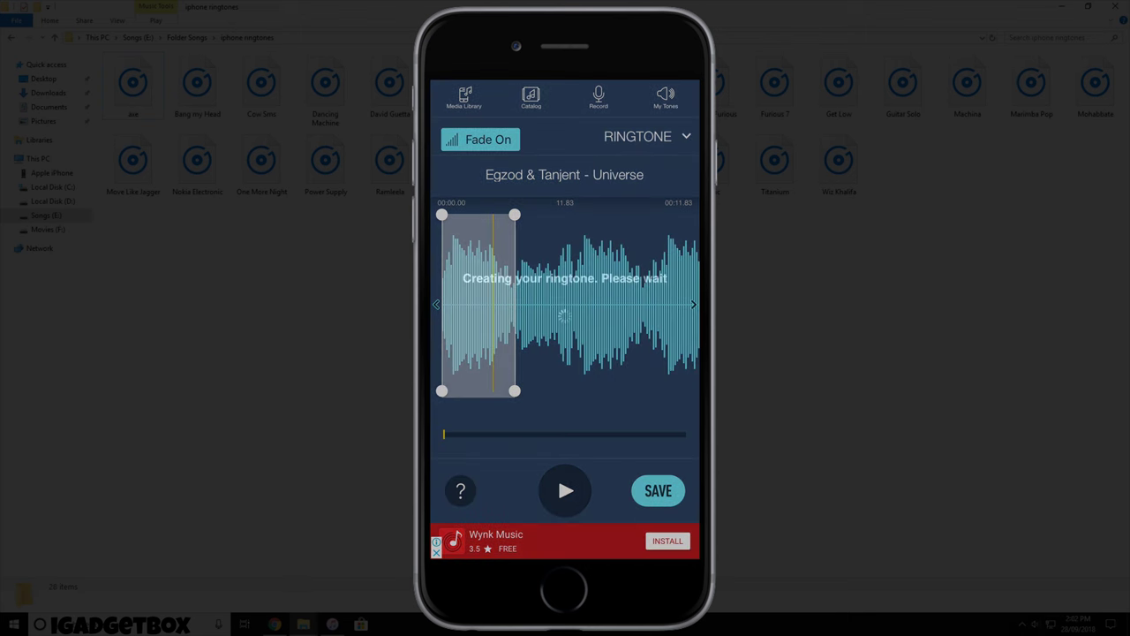
pyautogui.click(564, 393)
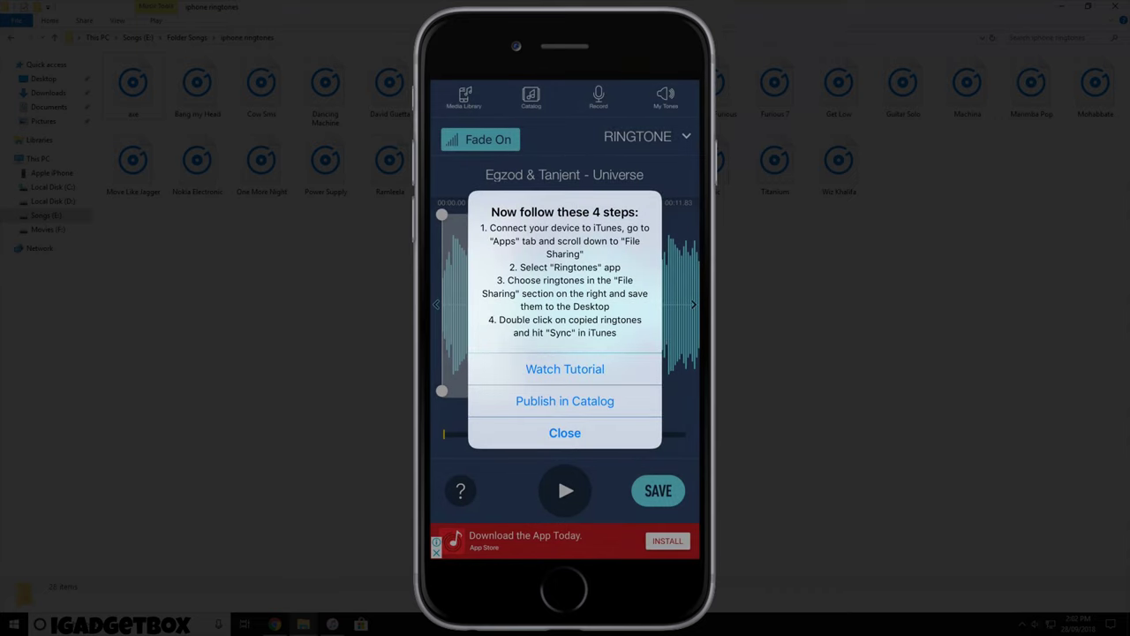
pyautogui.click(564, 433)
# - Play the saved Universe.m4r ringtone from My Tones
pyautogui.click(665, 94)
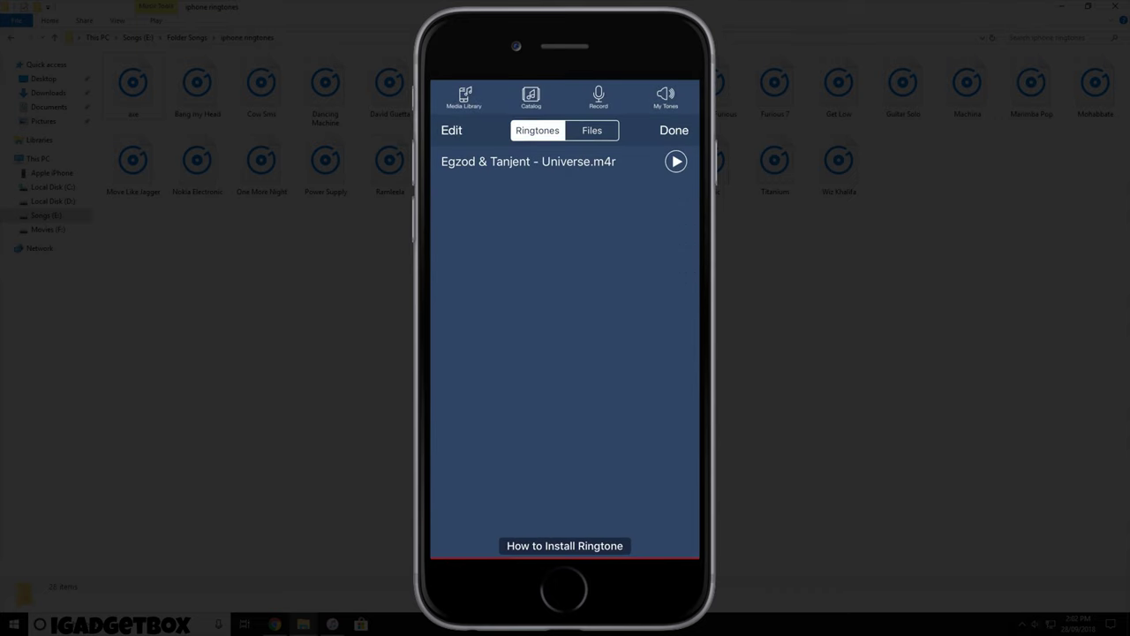
pyautogui.click(529, 127)
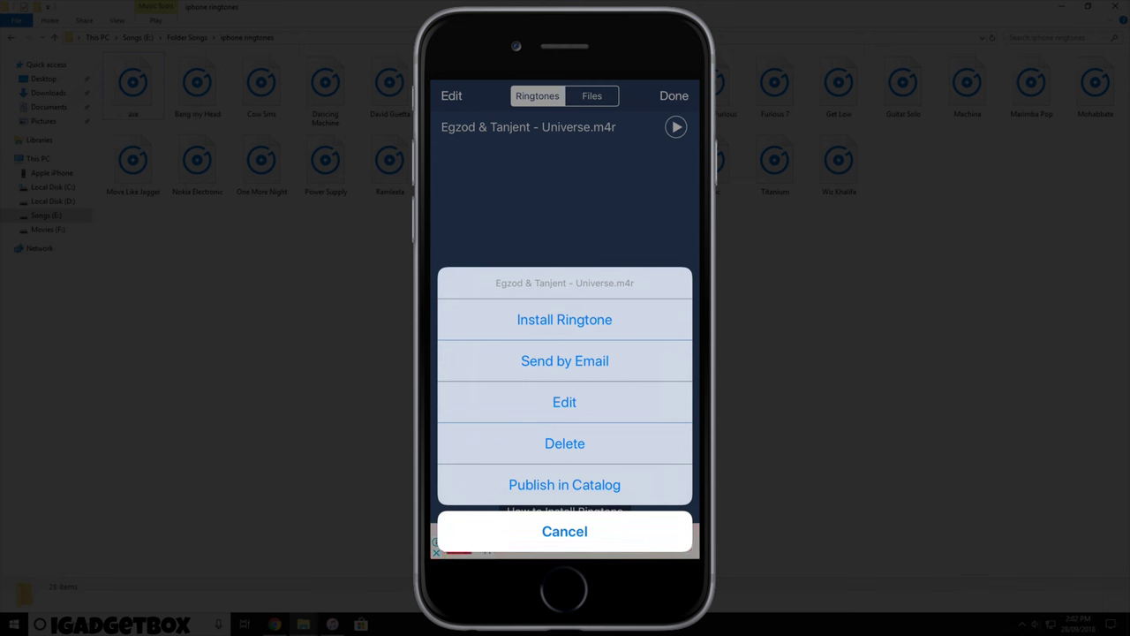
pyautogui.click(564, 530)
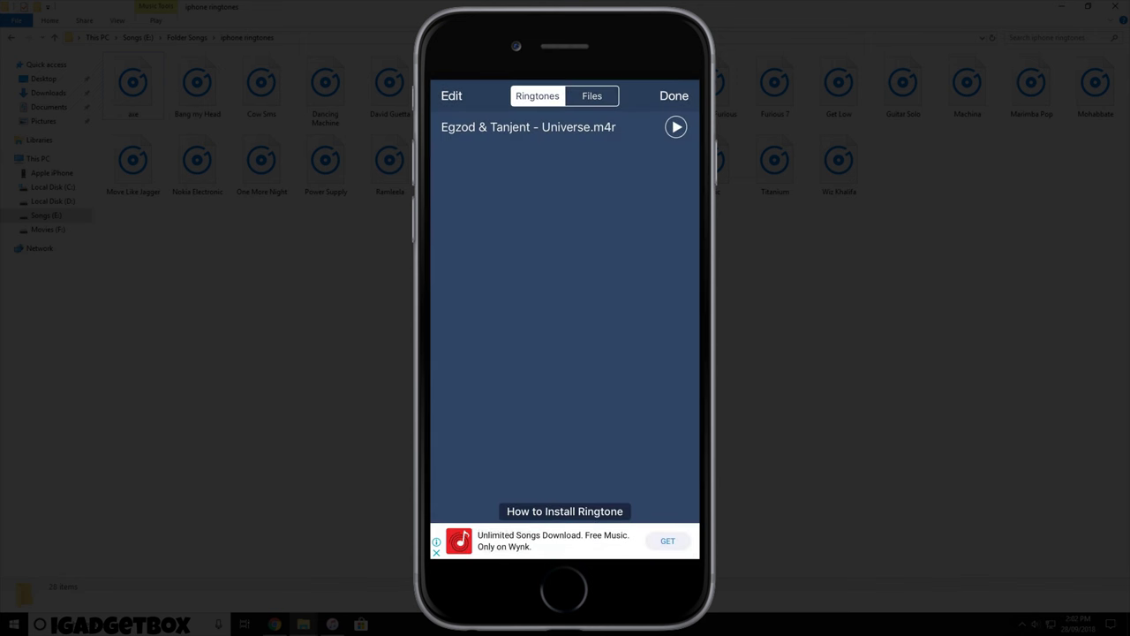
pyautogui.click(676, 127)
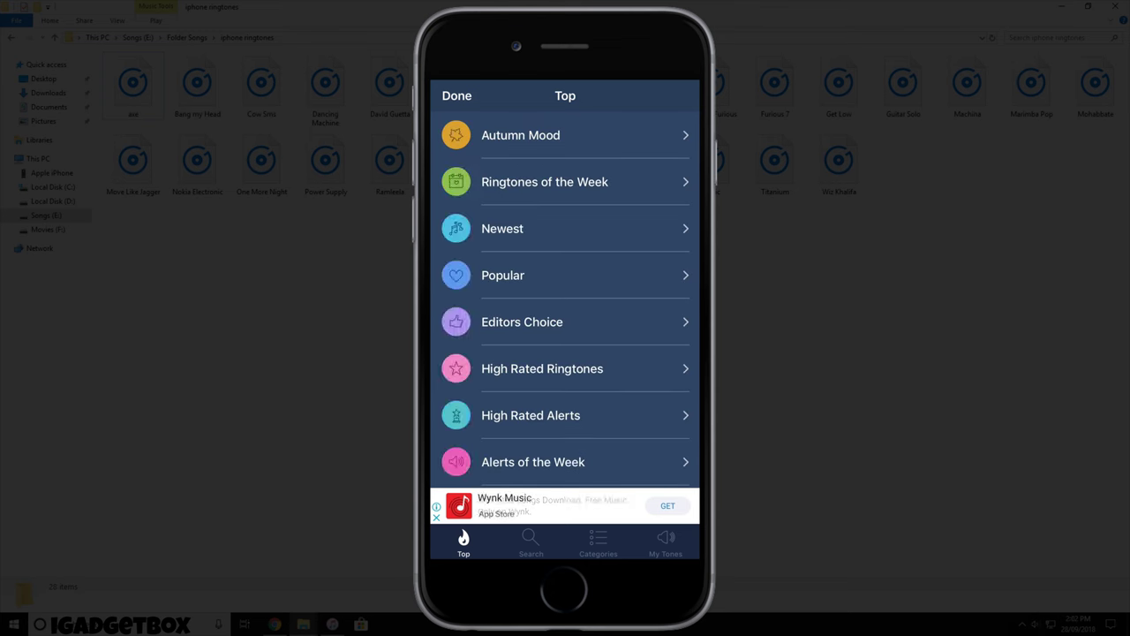
# - Open the Ringtones of the Week list in the catalog
pyautogui.click(545, 181)
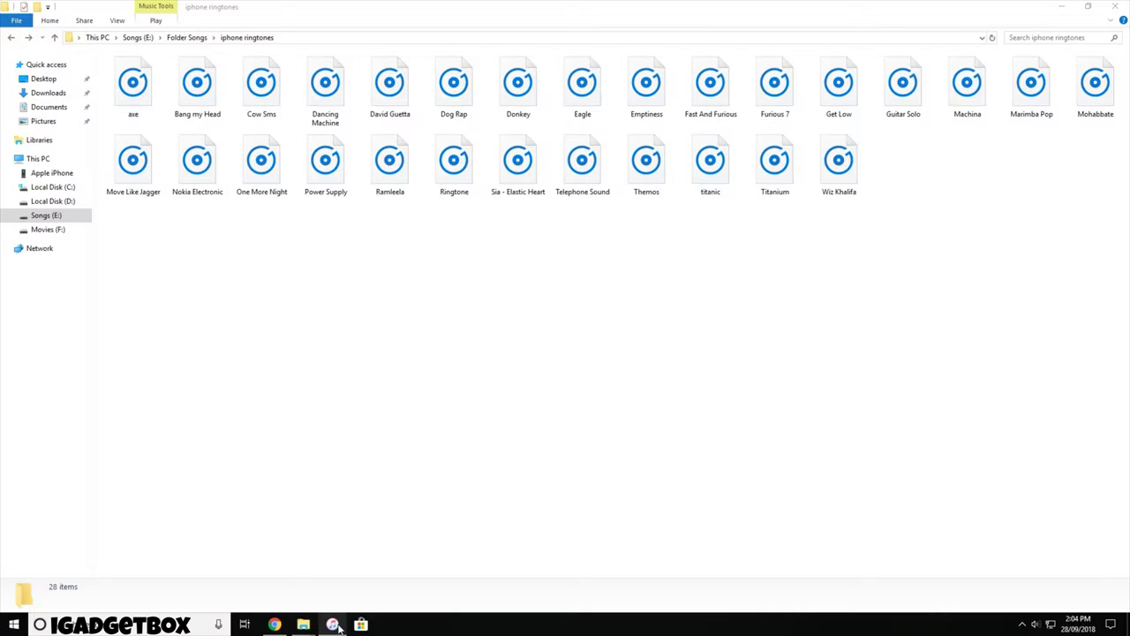
# - In iTunes, list the iPhone Ringtones app's shared documents under File Sharing
pyautogui.click(336, 624)
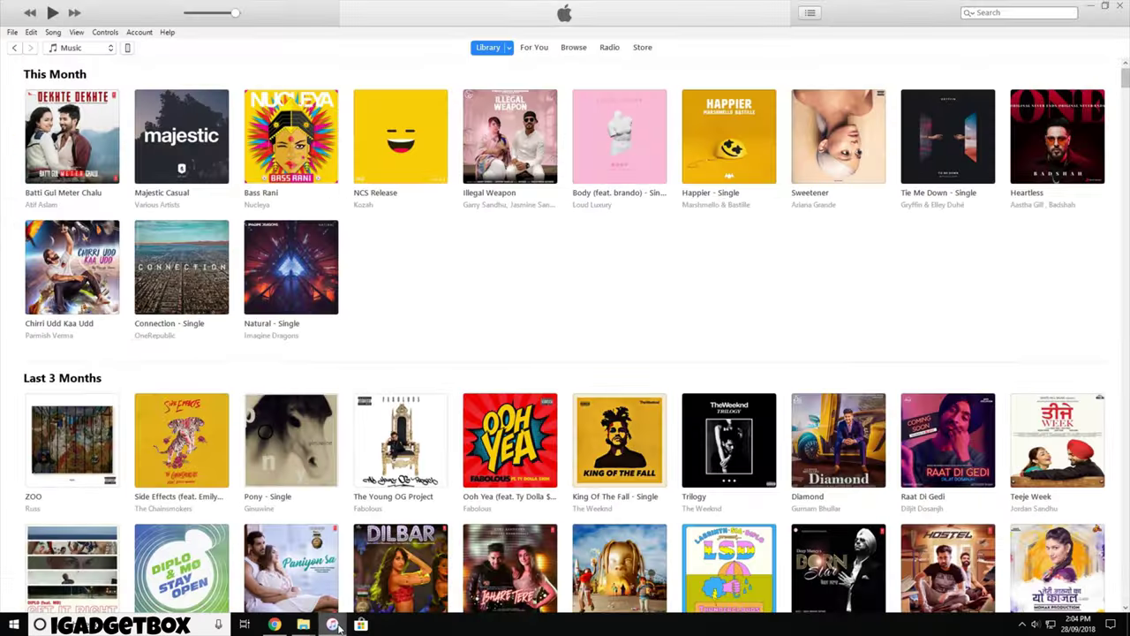
pyautogui.click(129, 48)
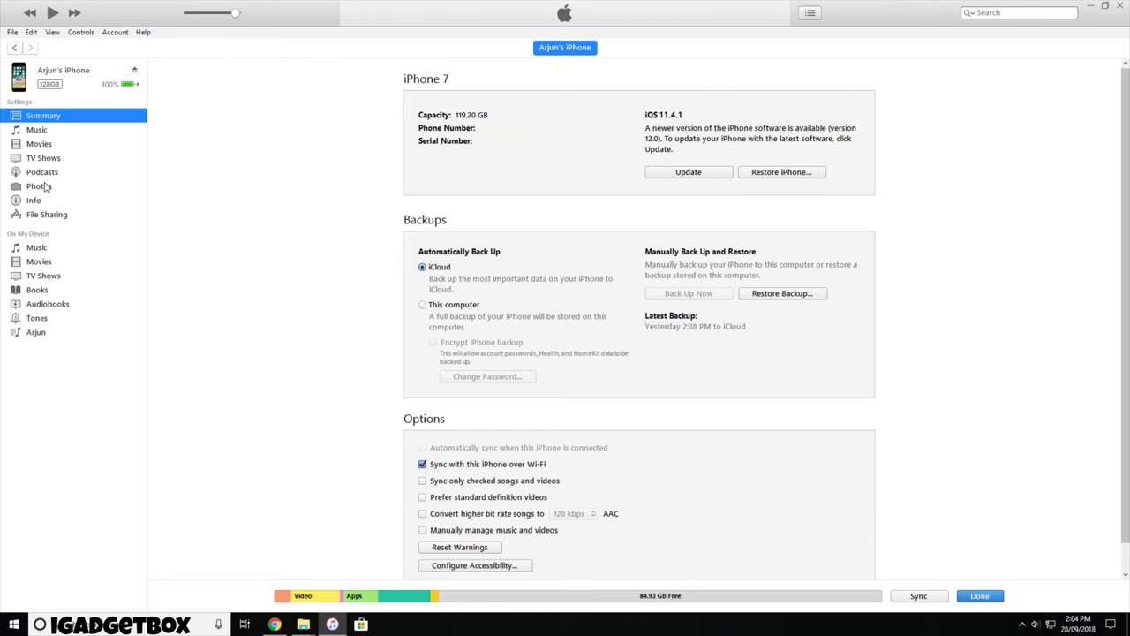
pyautogui.click(44, 215)
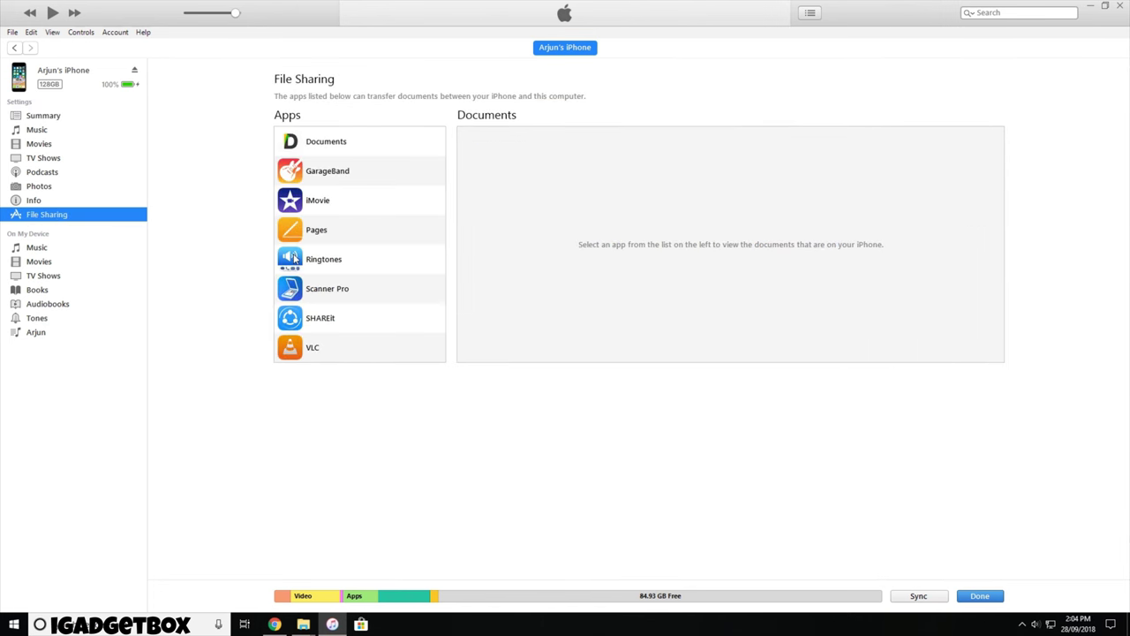
pyautogui.click(338, 259)
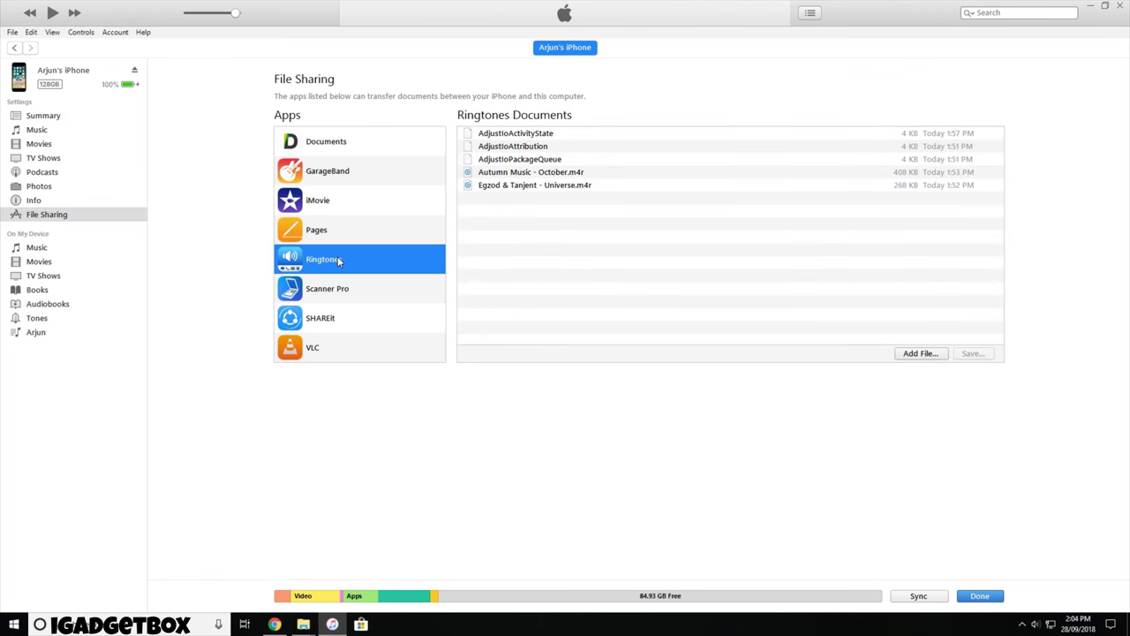
# - Save Autumn Music - October and Egzod & Tanjent - Universe into Downloads\Music, then view that folder
pyautogui.click(532, 175)
pyautogui.keyDown('shift'); pyautogui.click(530, 186); pyautogui.keyUp('shift')
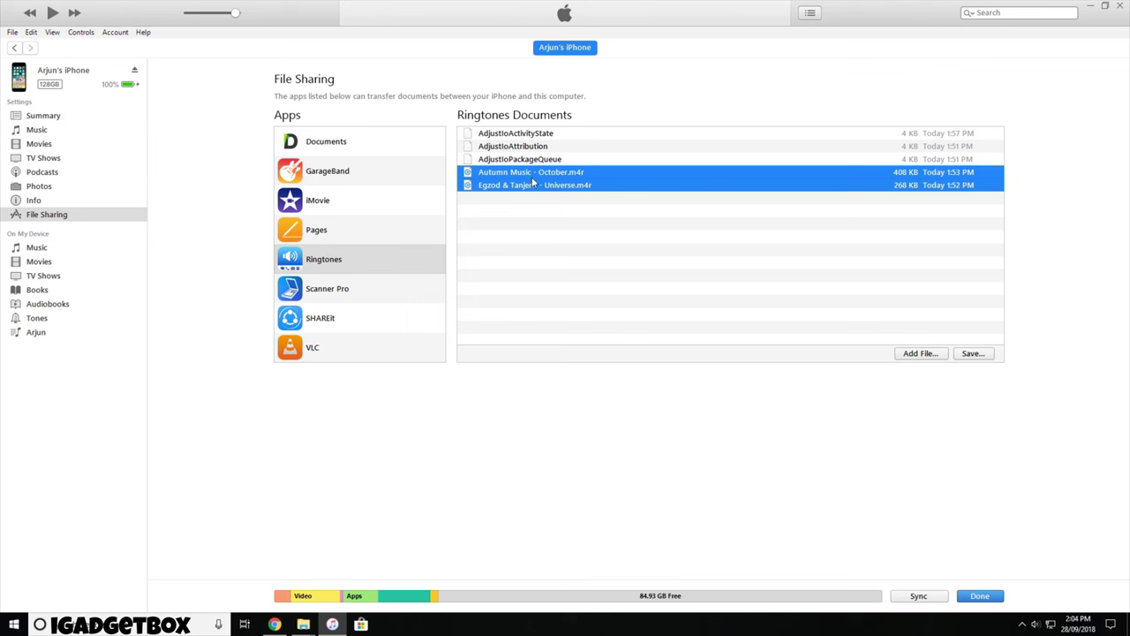
pyautogui.moveTo(533, 180)
pyautogui.mouseDown()
pyautogui.moveTo(417, 352)
pyautogui.moveTo(316, 557)
pyautogui.moveTo(466, 485)
pyautogui.moveTo(578, 401)
pyautogui.mouseUp()
pyautogui.click(972, 353)
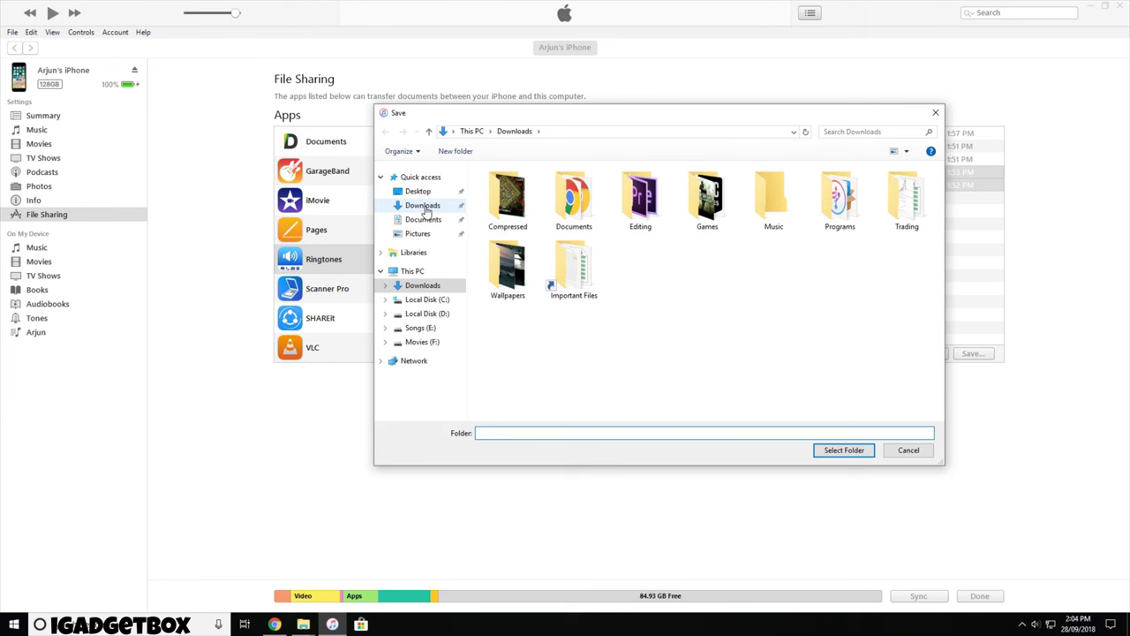
pyautogui.doubleClick(777, 203)
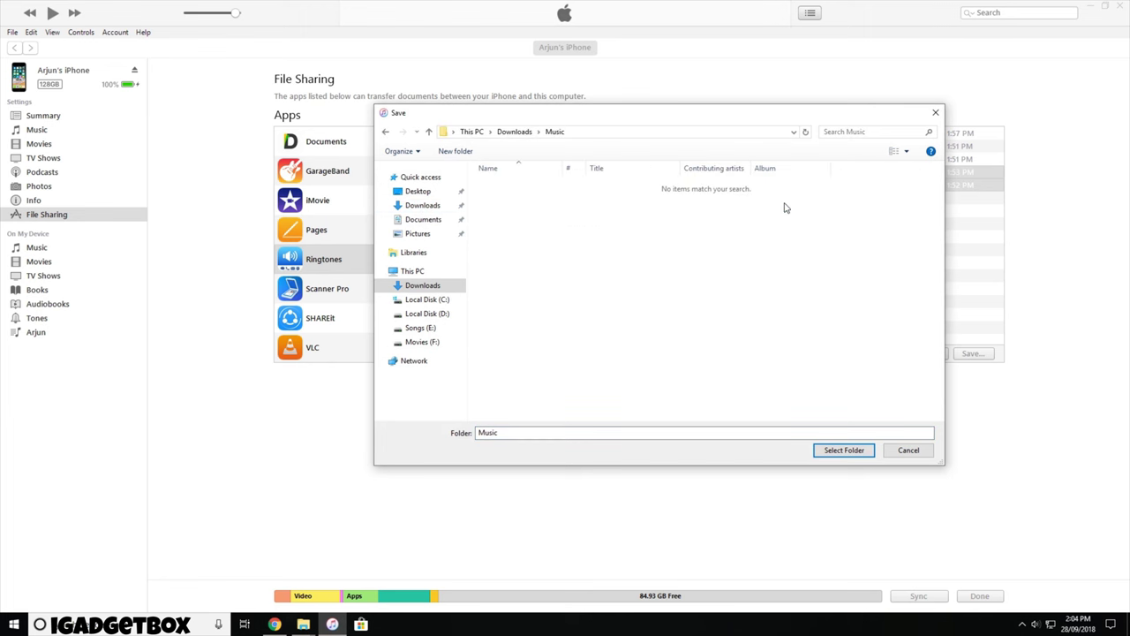
pyautogui.click(835, 450)
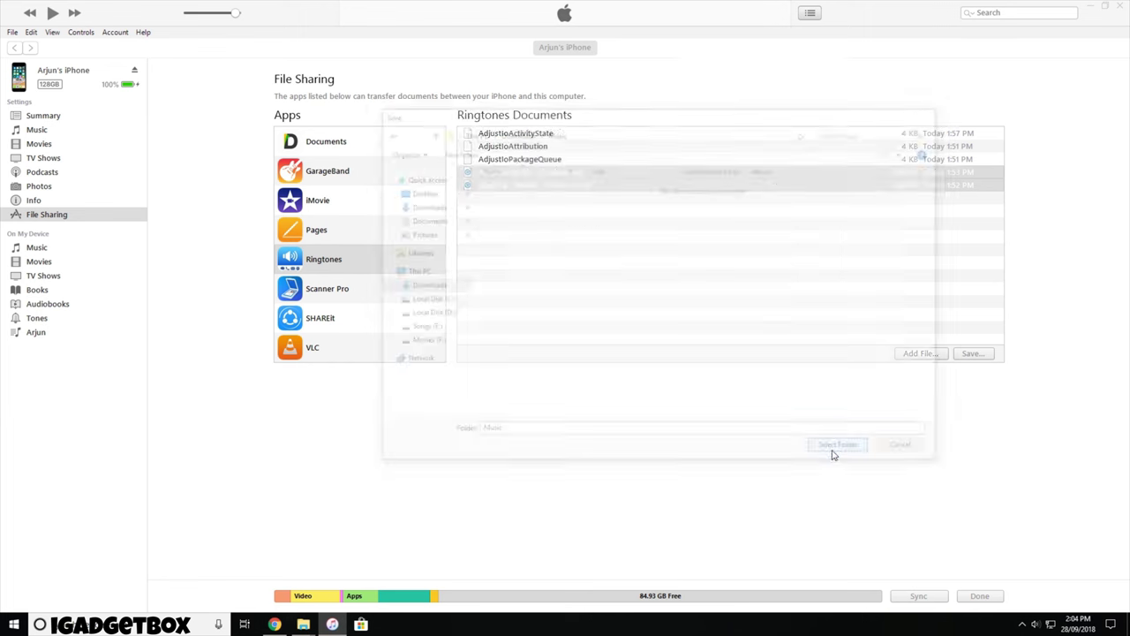
pyautogui.click(303, 624)
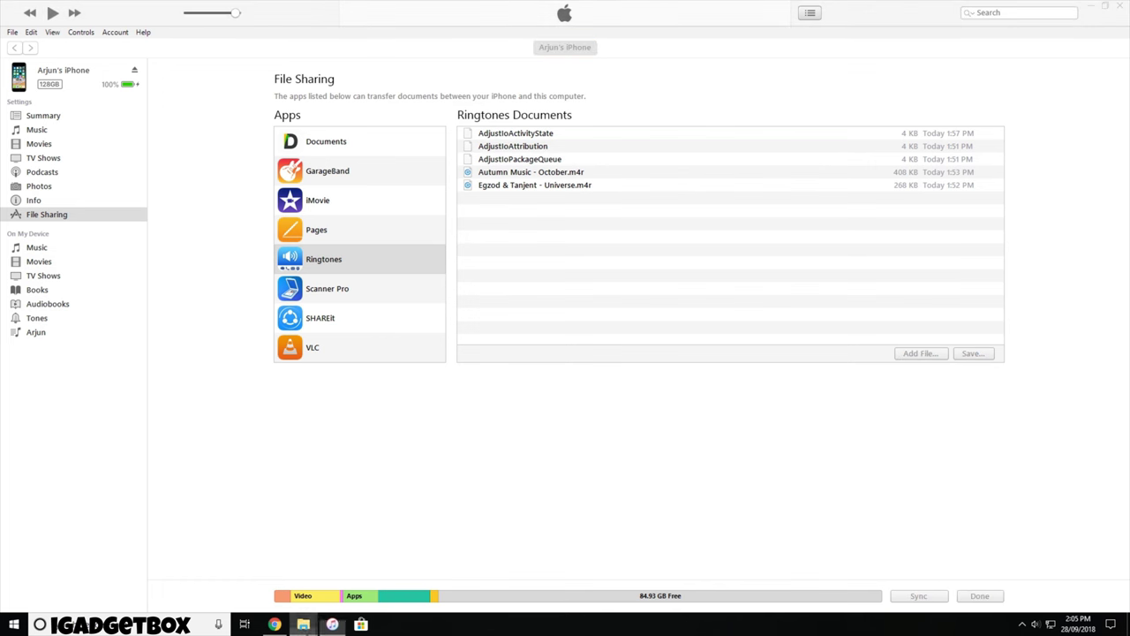
pyautogui.click(357, 569)
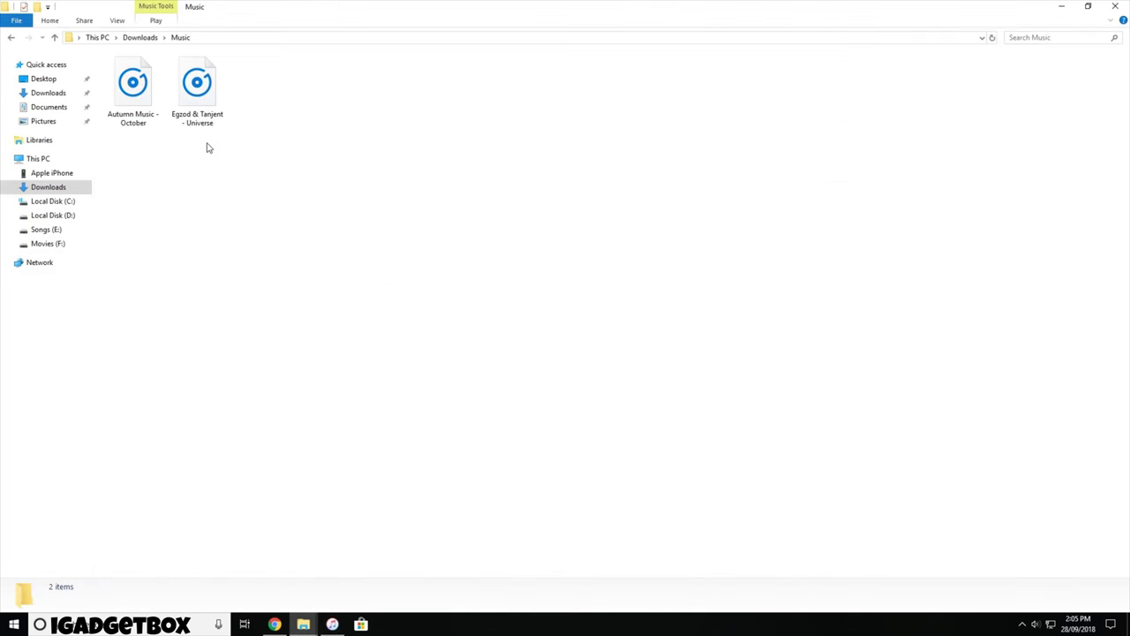
pyautogui.click(196, 104)
pyautogui.click(133, 88)
pyautogui.click(117, 21)
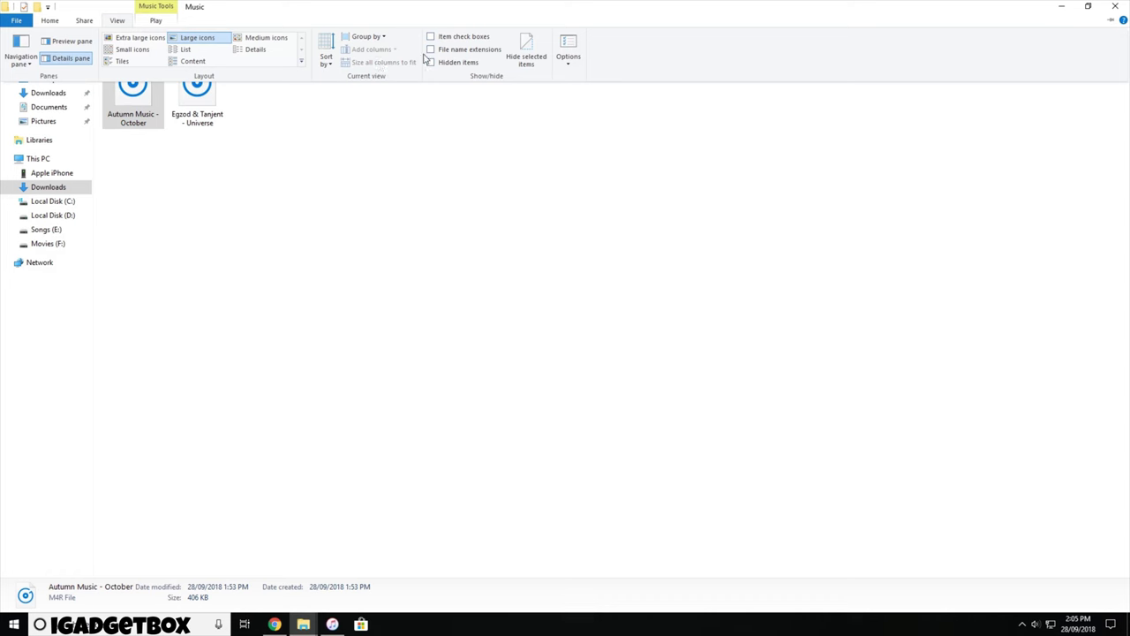
pyautogui.click(442, 53)
pyautogui.click(242, 124)
pyautogui.click(215, 126)
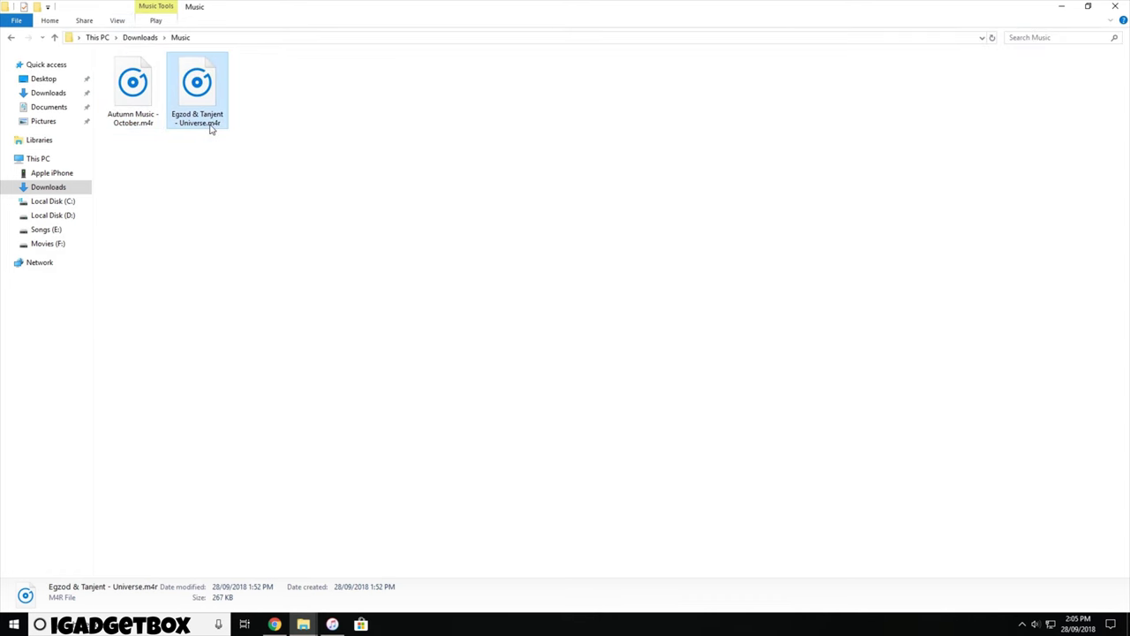
pyautogui.click(124, 23)
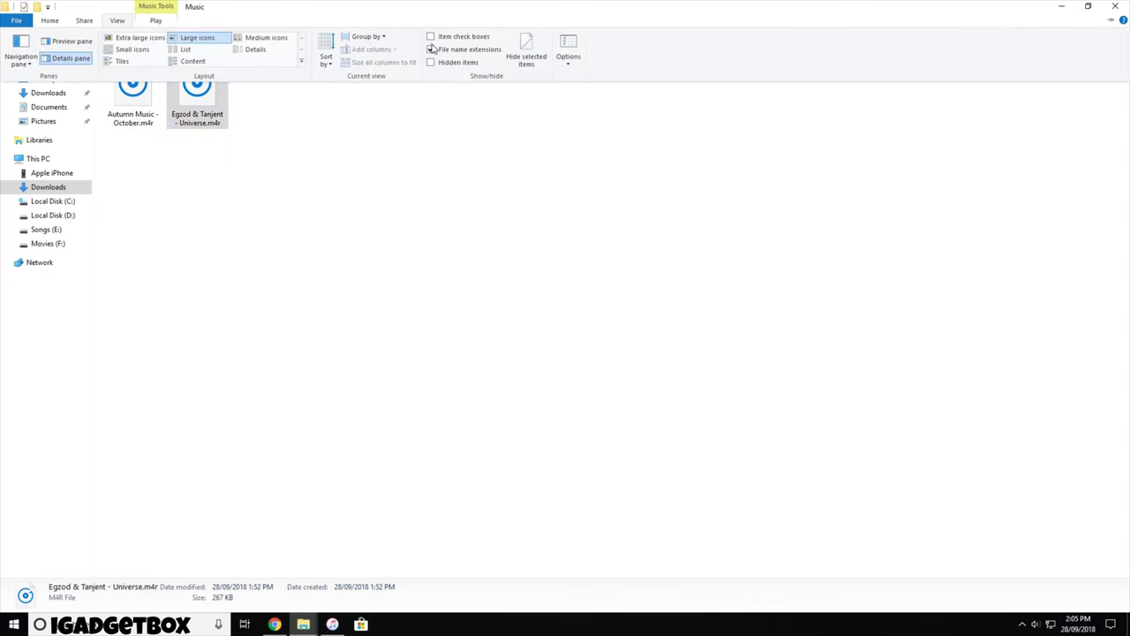
pyautogui.click(433, 50)
pyautogui.click(270, 236)
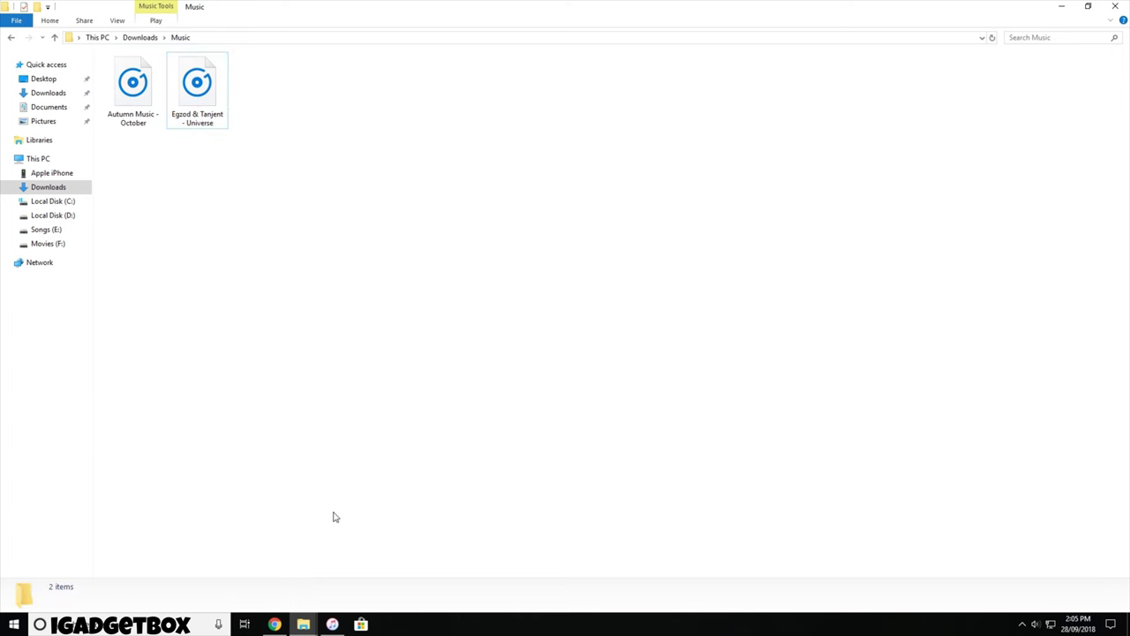
# - Drag both .m4r ringtones from the Music folder into the iPhone's Tones list in iTunes
pyautogui.click(332, 624)
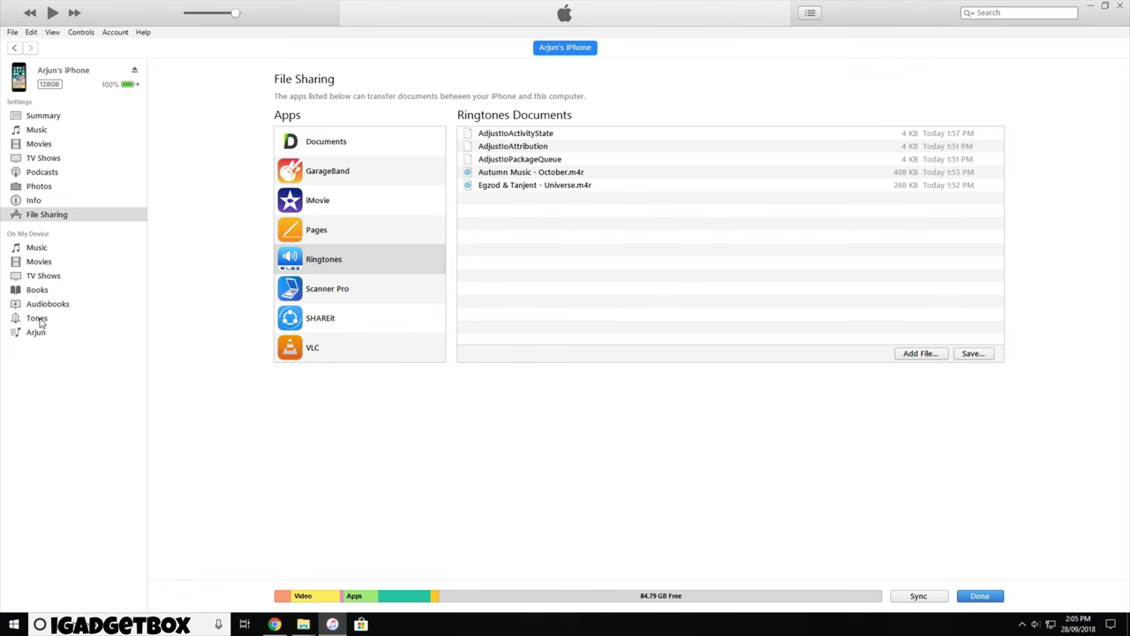
pyautogui.click(40, 320)
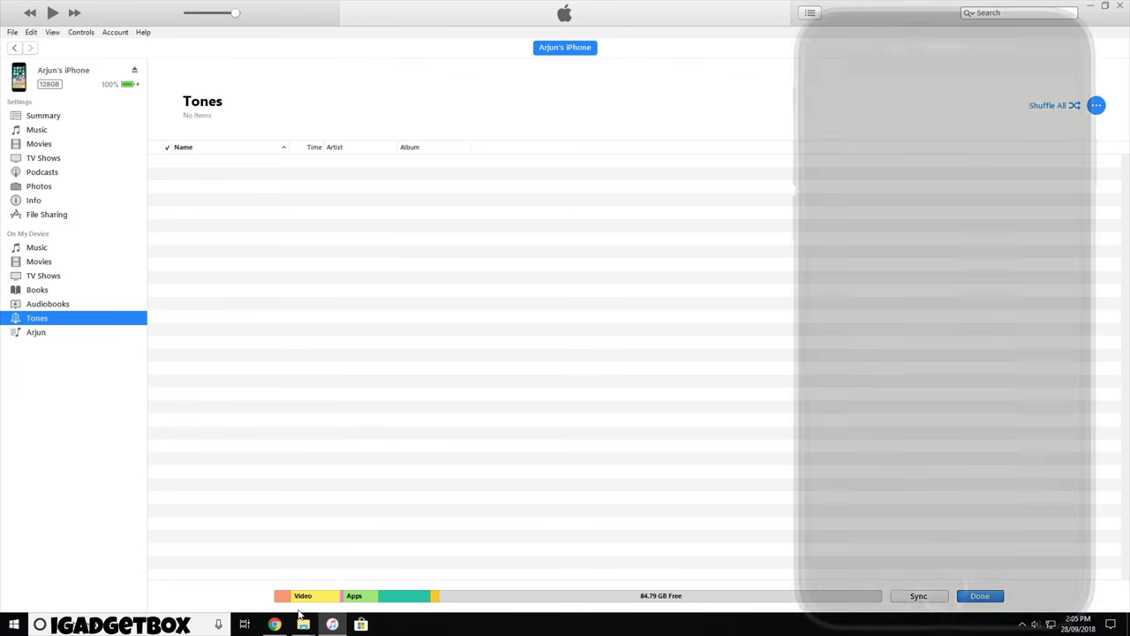
pyautogui.moveTo(300, 625)
pyautogui.click(353, 570)
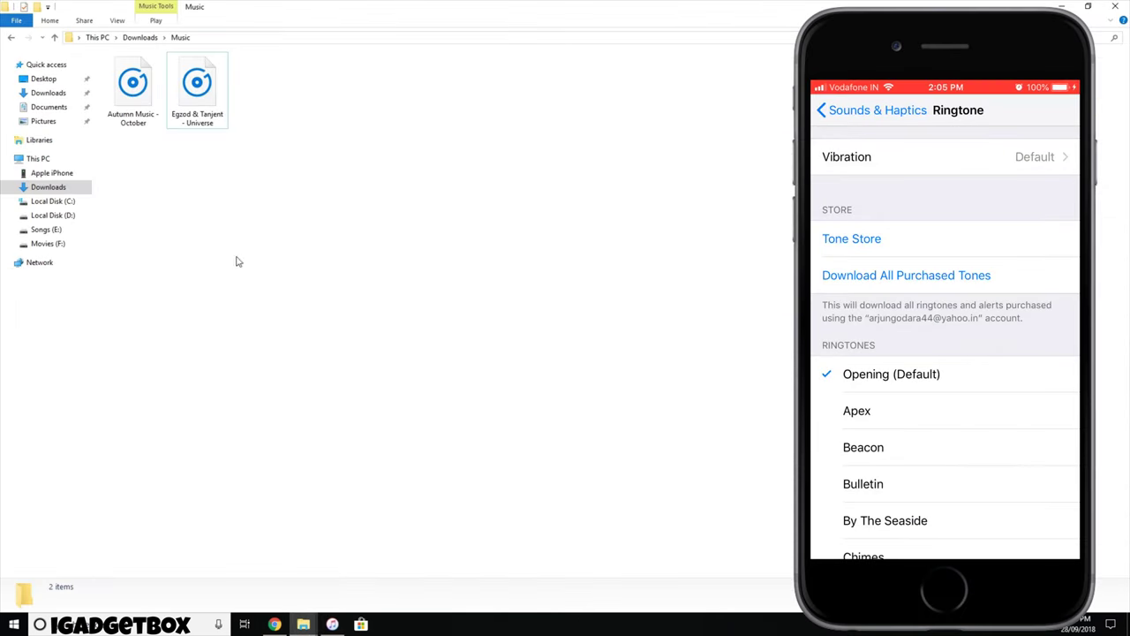
pyautogui.moveTo(140, 174)
pyautogui.mouseDown()
pyautogui.moveTo(227, 89)
pyautogui.moveTo(312, 383)
pyautogui.moveTo(332, 623)
pyautogui.moveTo(399, 454)
pyautogui.mouseUp()
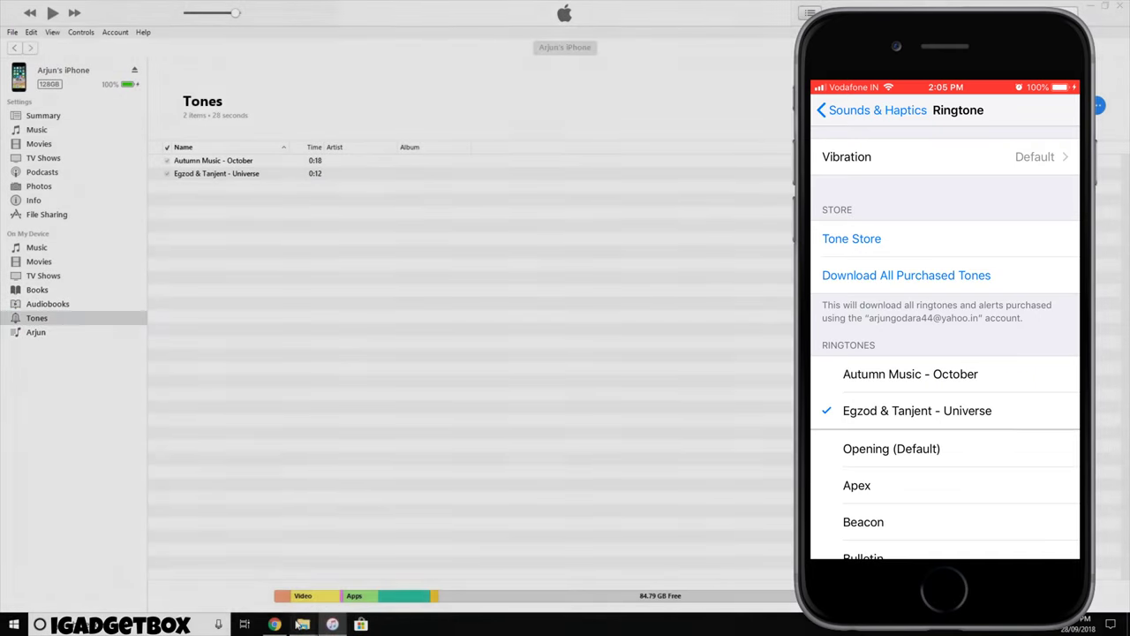
# - Select all 25 files in the iphone ringtones folder and drag them into iTunes Tones
pyautogui.moveTo(303, 624)
pyautogui.click(261, 570)
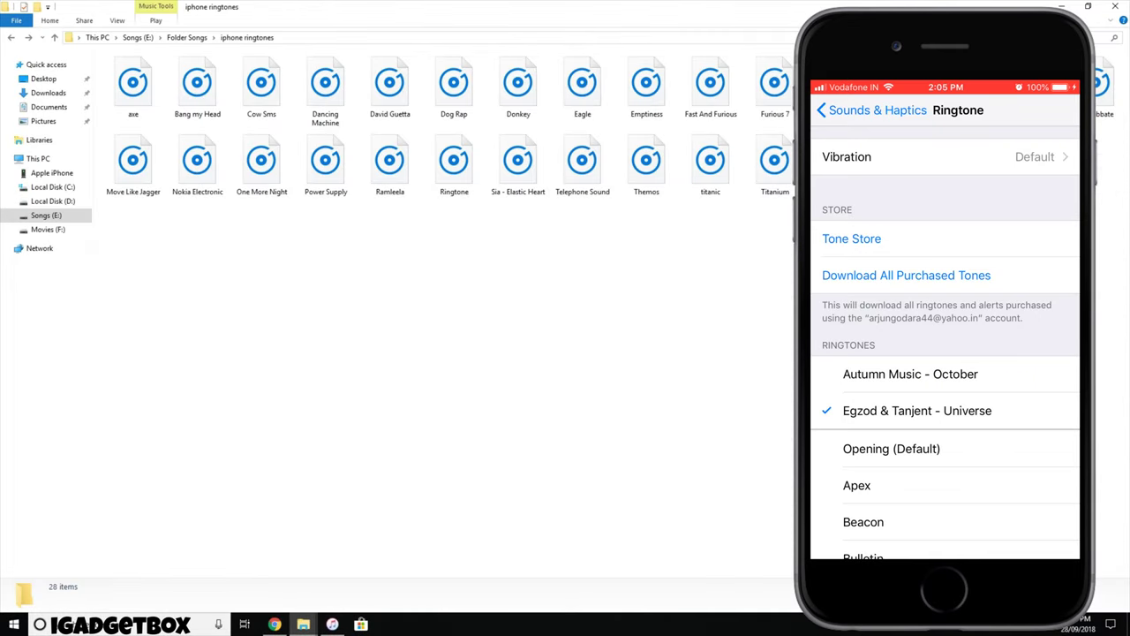
pyautogui.moveTo(799, 260)
pyautogui.mouseDown()
pyautogui.moveTo(362, 133)
pyautogui.moveTo(166, 53)
pyautogui.moveTo(102, 52)
pyautogui.mouseUp()
pyautogui.moveTo(146, 84)
pyautogui.mouseDown()
pyautogui.moveTo(395, 356)
pyautogui.moveTo(393, 474)
pyautogui.moveTo(356, 601)
pyautogui.moveTo(332, 624)
pyautogui.moveTo(366, 574)
pyautogui.mouseUp()
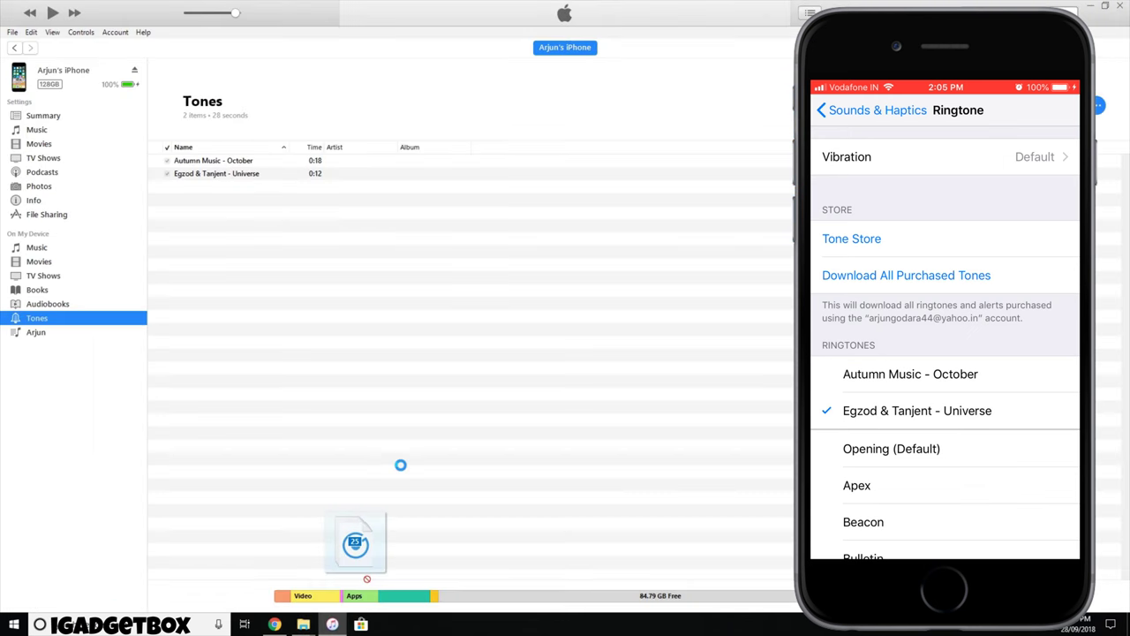
pyautogui.moveTo(400, 465); pyautogui.dragTo(407, 457)
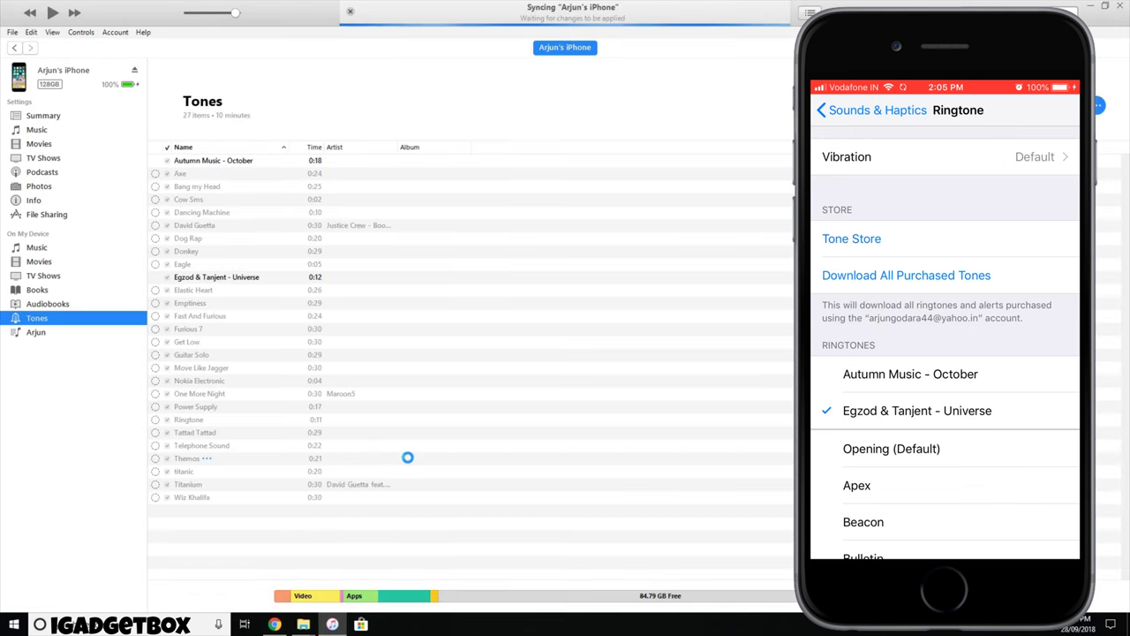